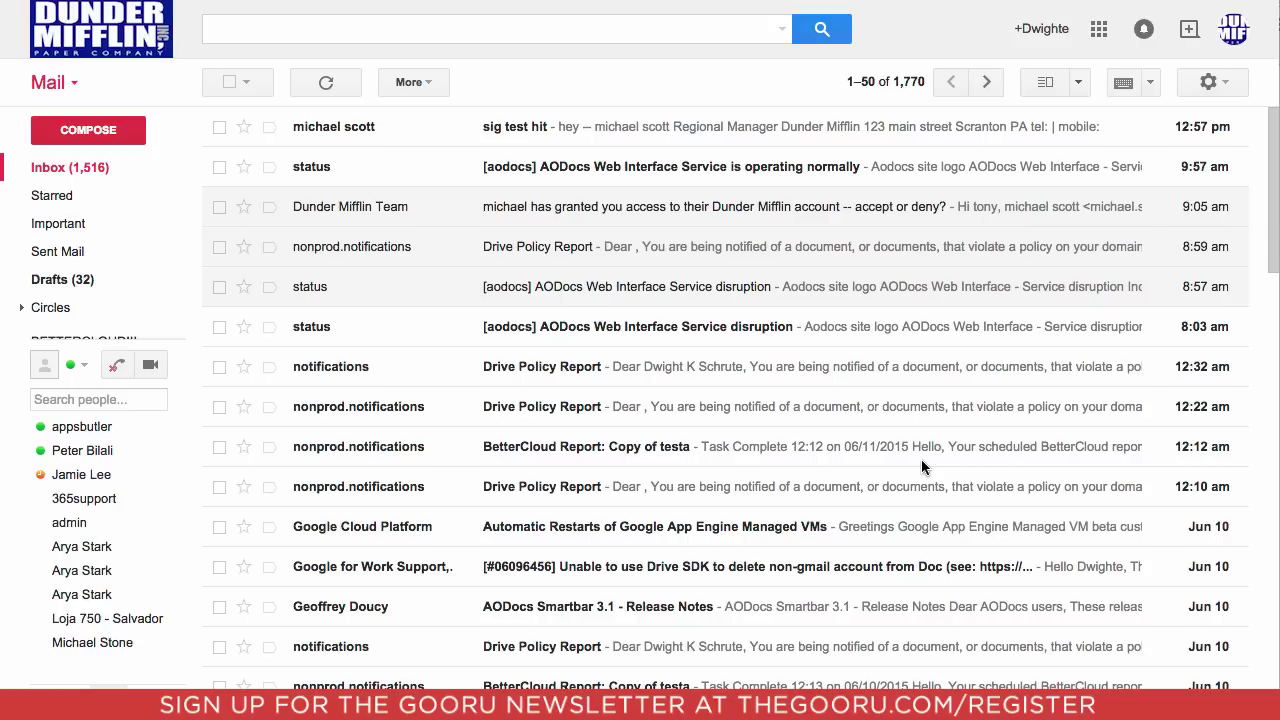
# Open Gmail's General settings and select the existing signature text in the Signature section
pyautogui.click(1210, 88)
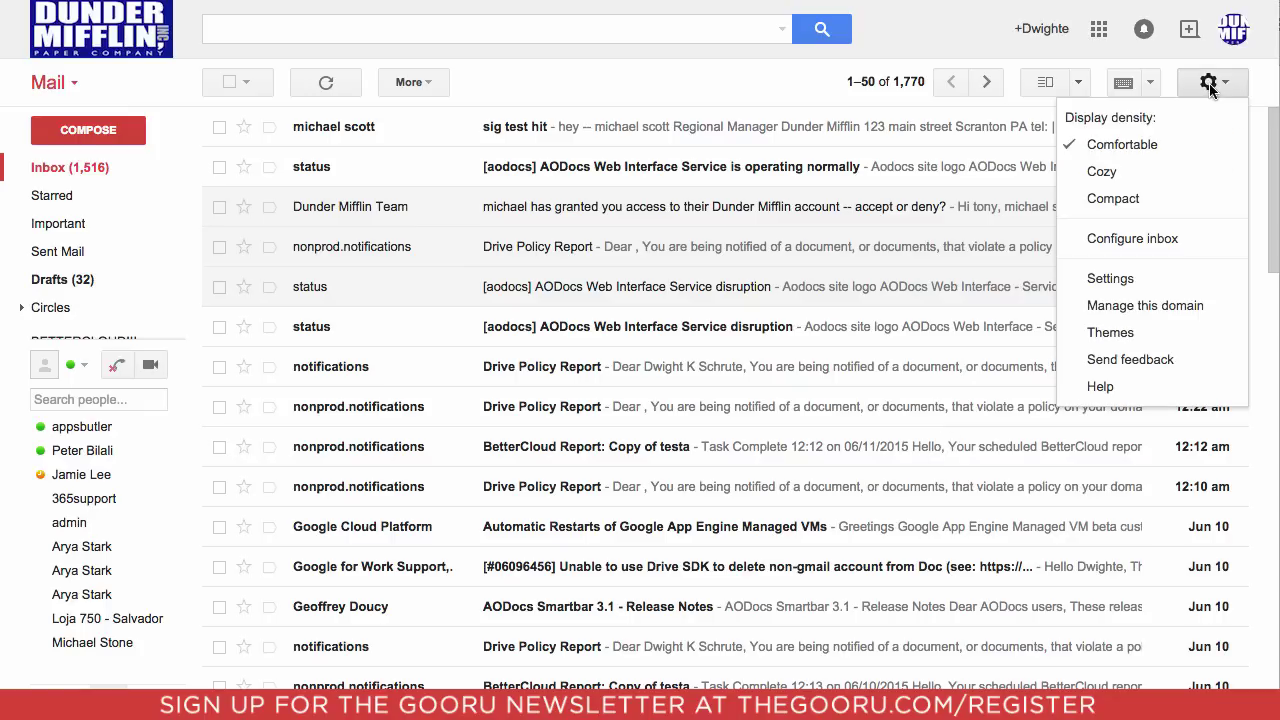
pyautogui.click(1172, 279)
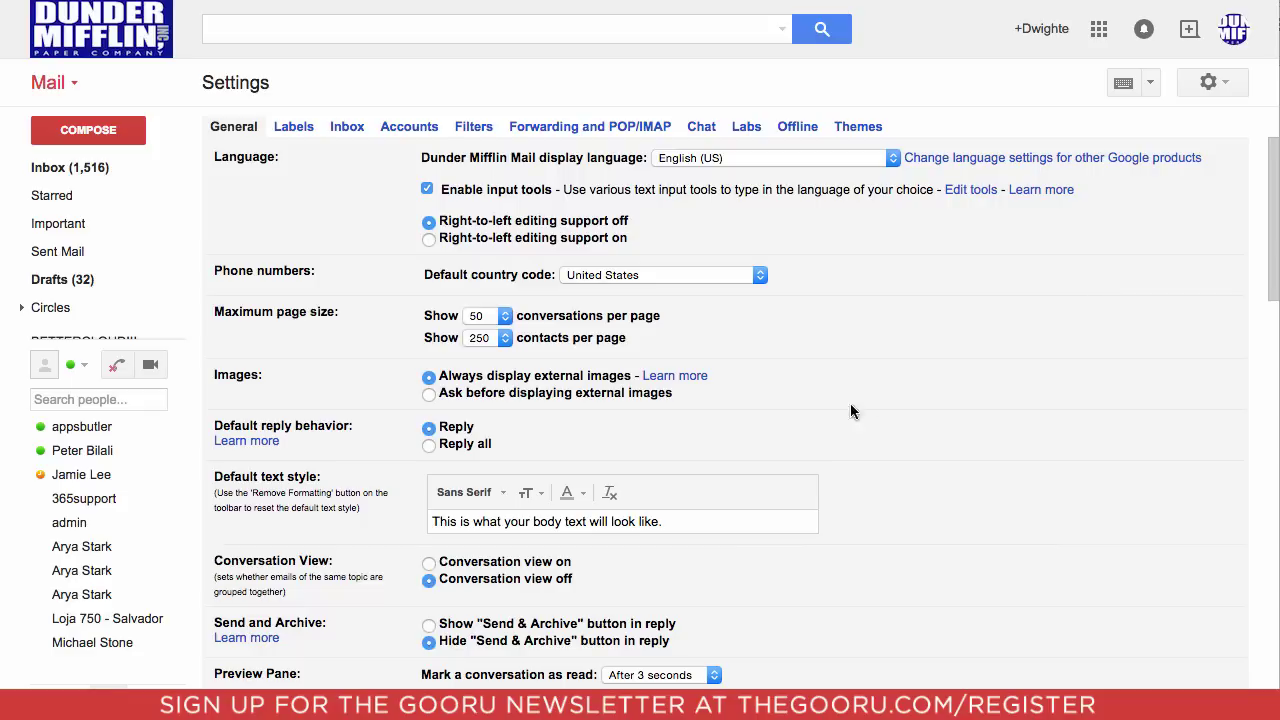
pyautogui.scroll(-10, 613, 428)
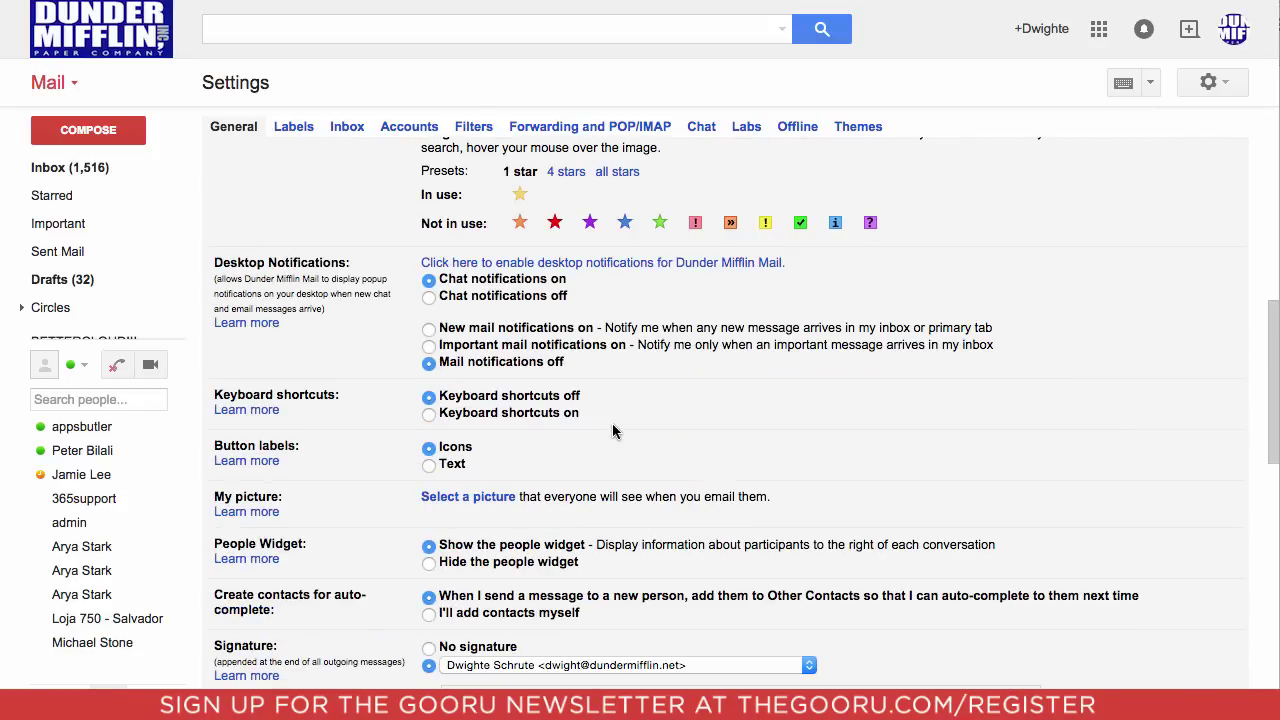
pyautogui.scroll(-5, 613, 430)
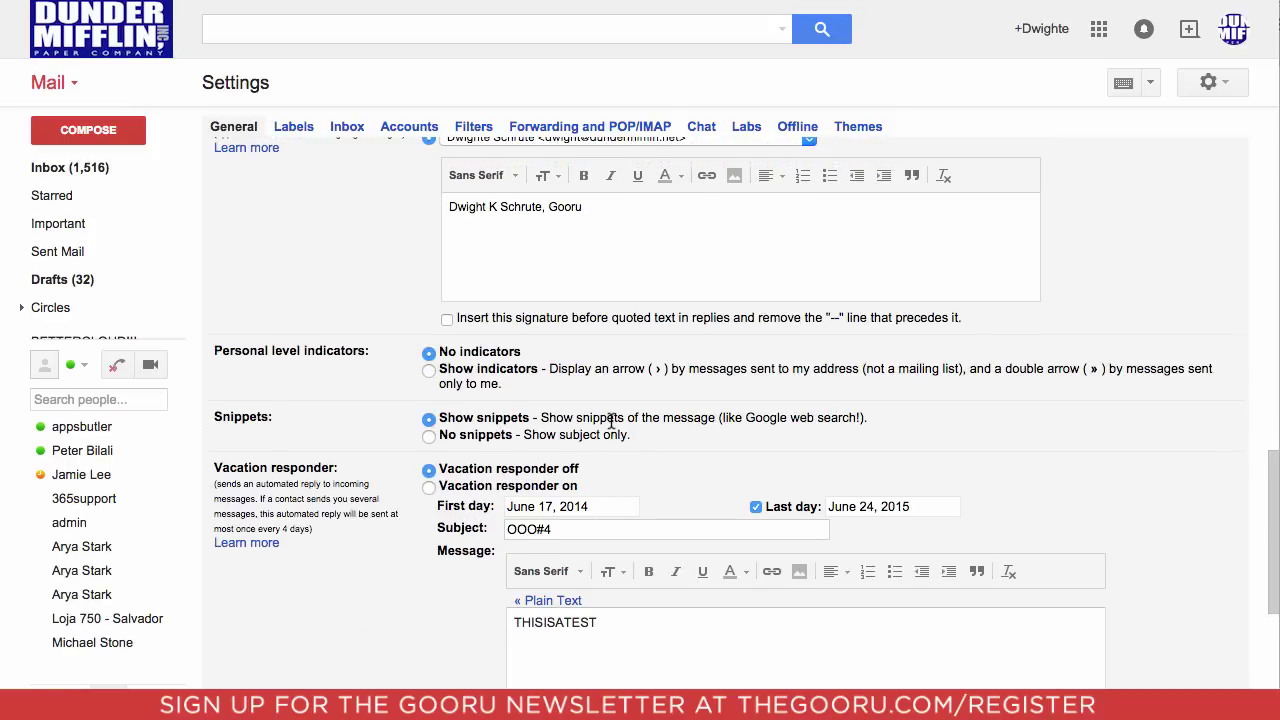
pyautogui.click(586, 265)
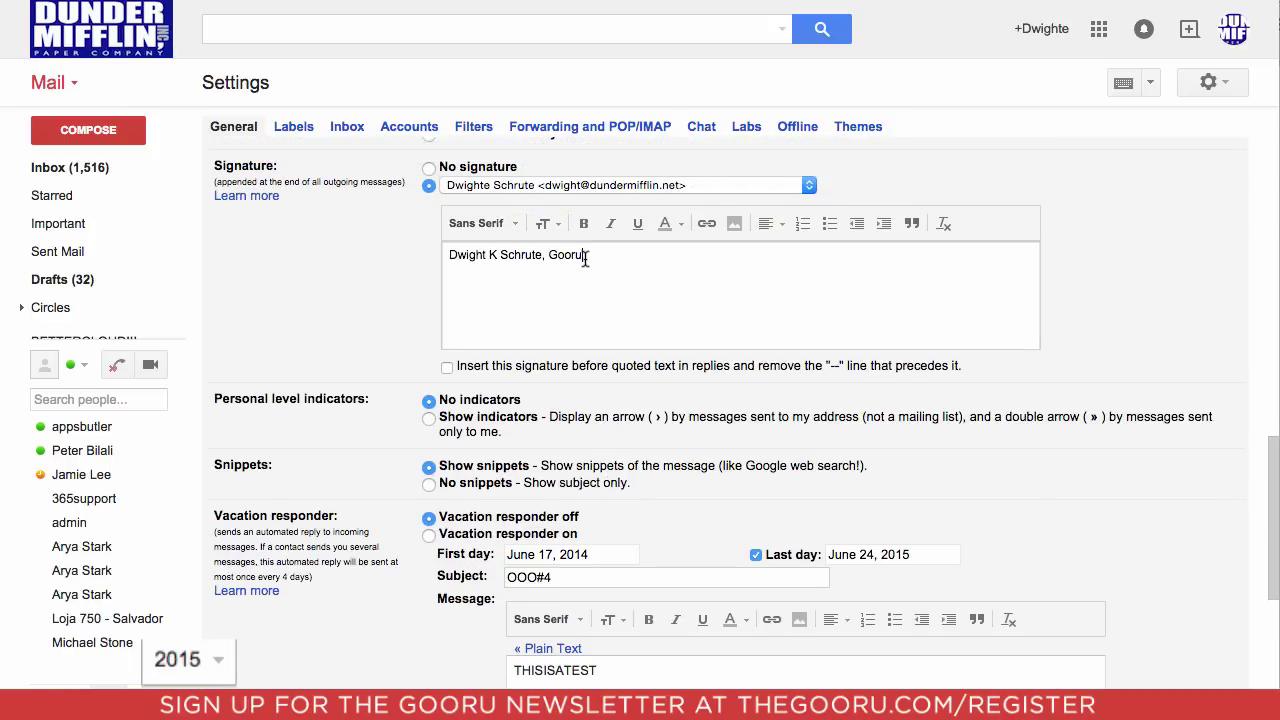
pyautogui.moveTo(586, 258); pyautogui.dragTo(451, 243)
# Format the selected signature text in Comic Sans MS and green
pyautogui.click(480, 223)
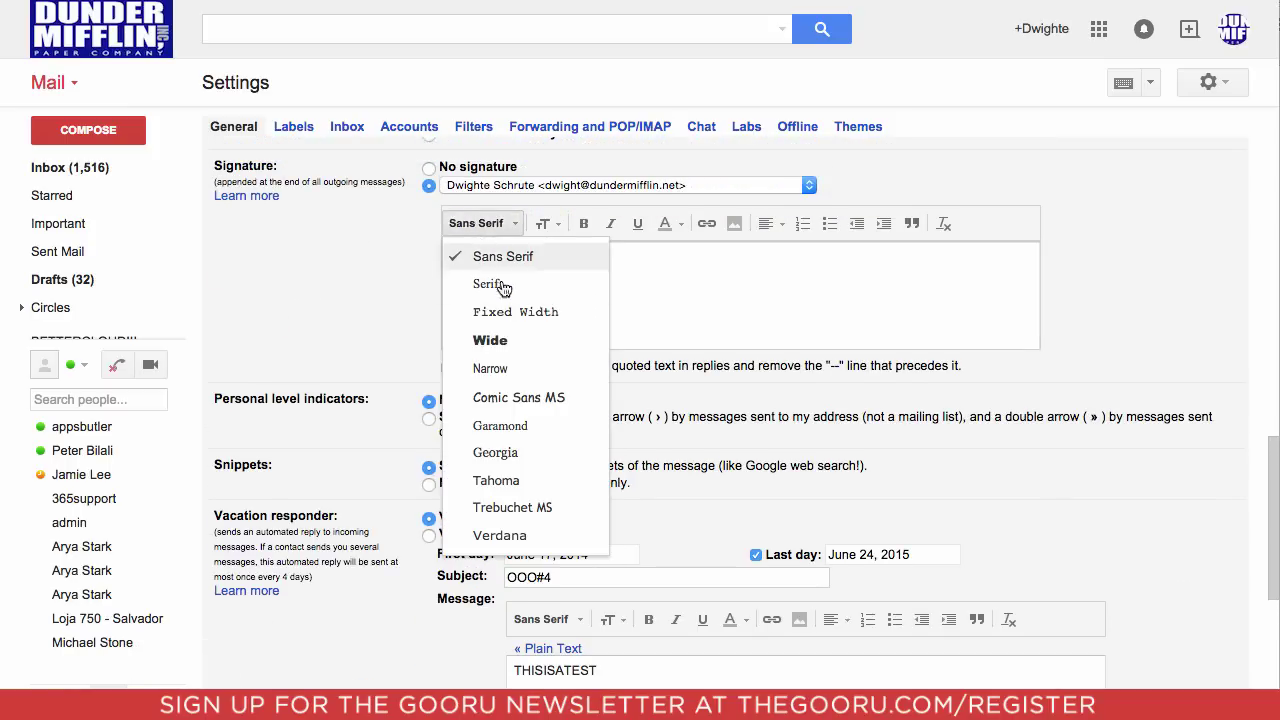
pyautogui.click(519, 400)
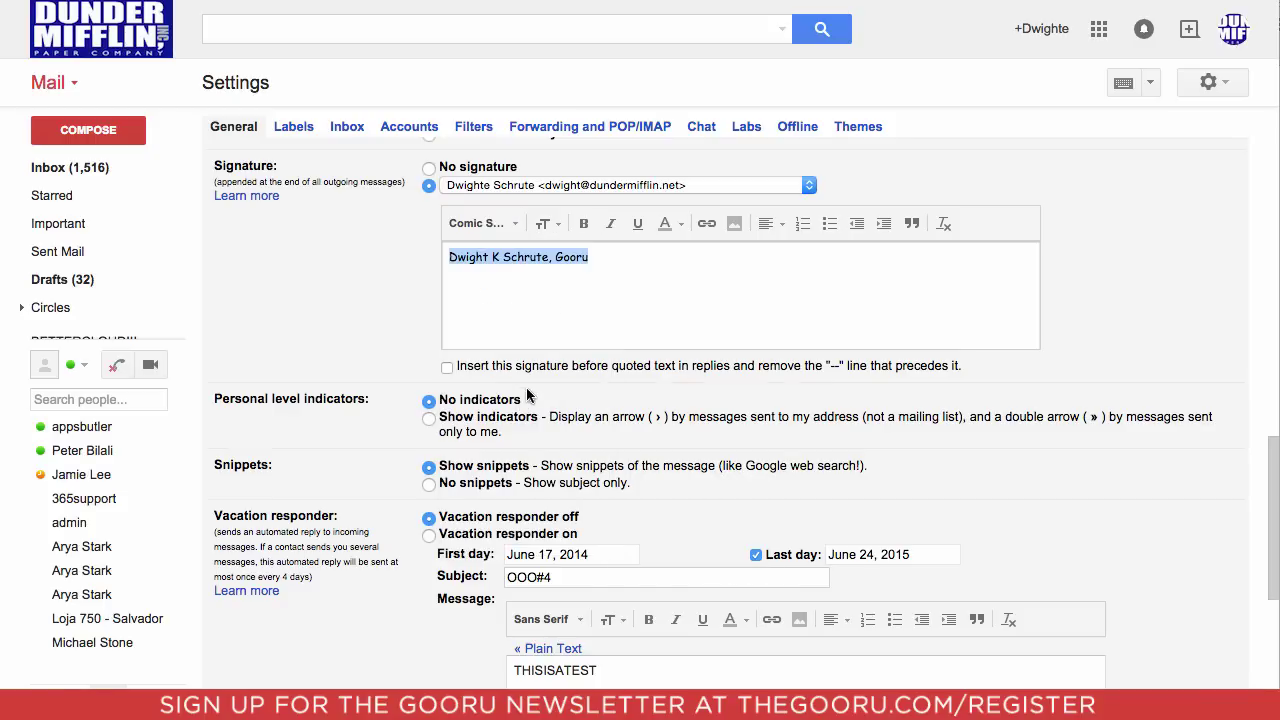
pyautogui.click(674, 226)
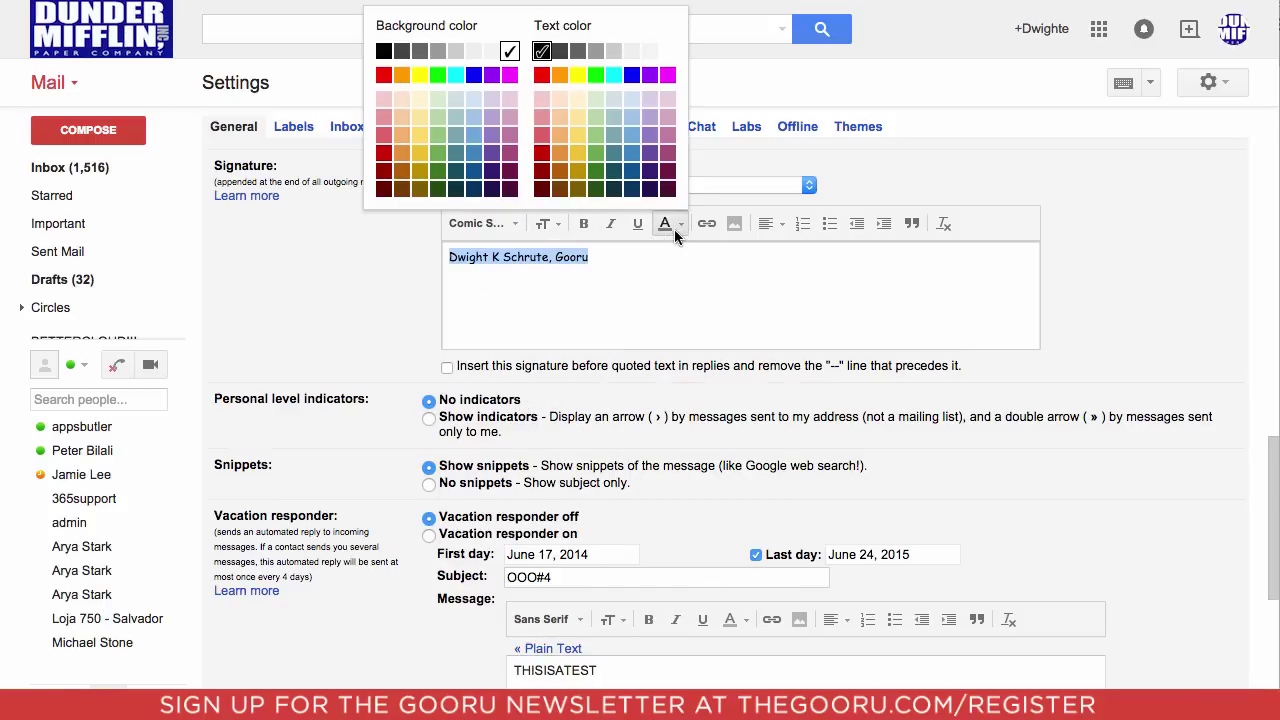
pyautogui.click(597, 79)
pyautogui.click(651, 282)
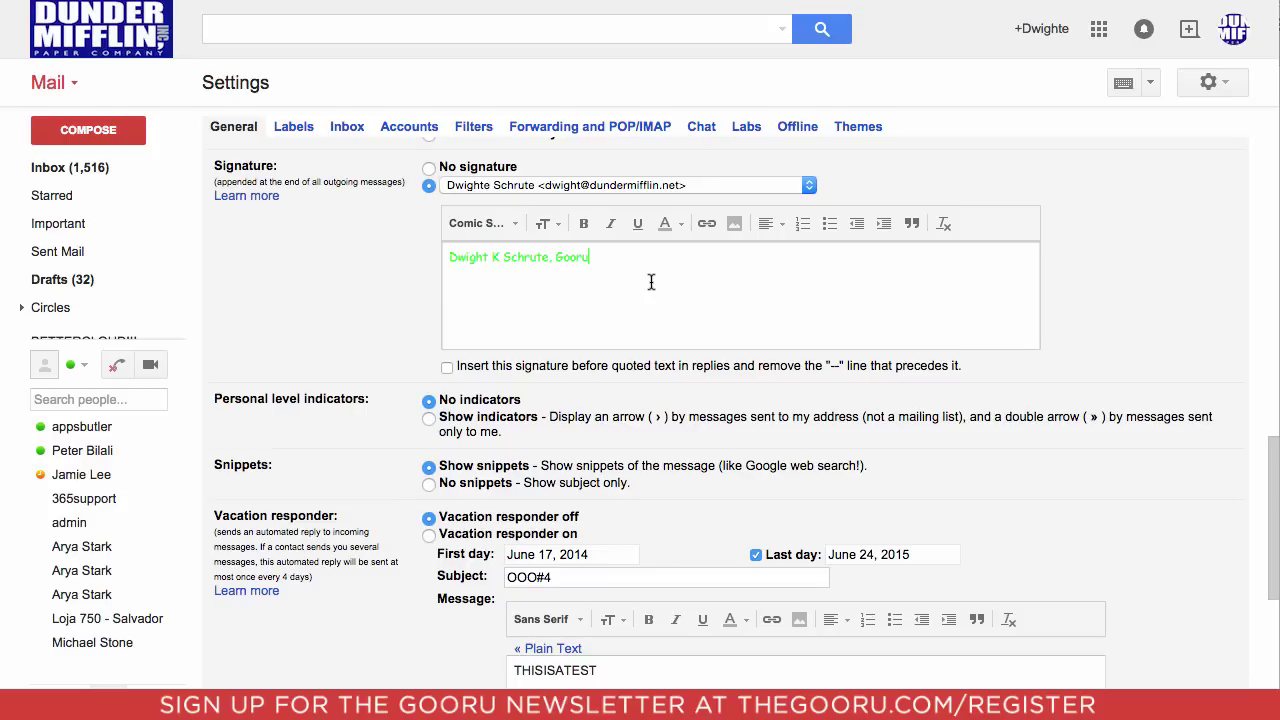
pyautogui.click(589, 257)
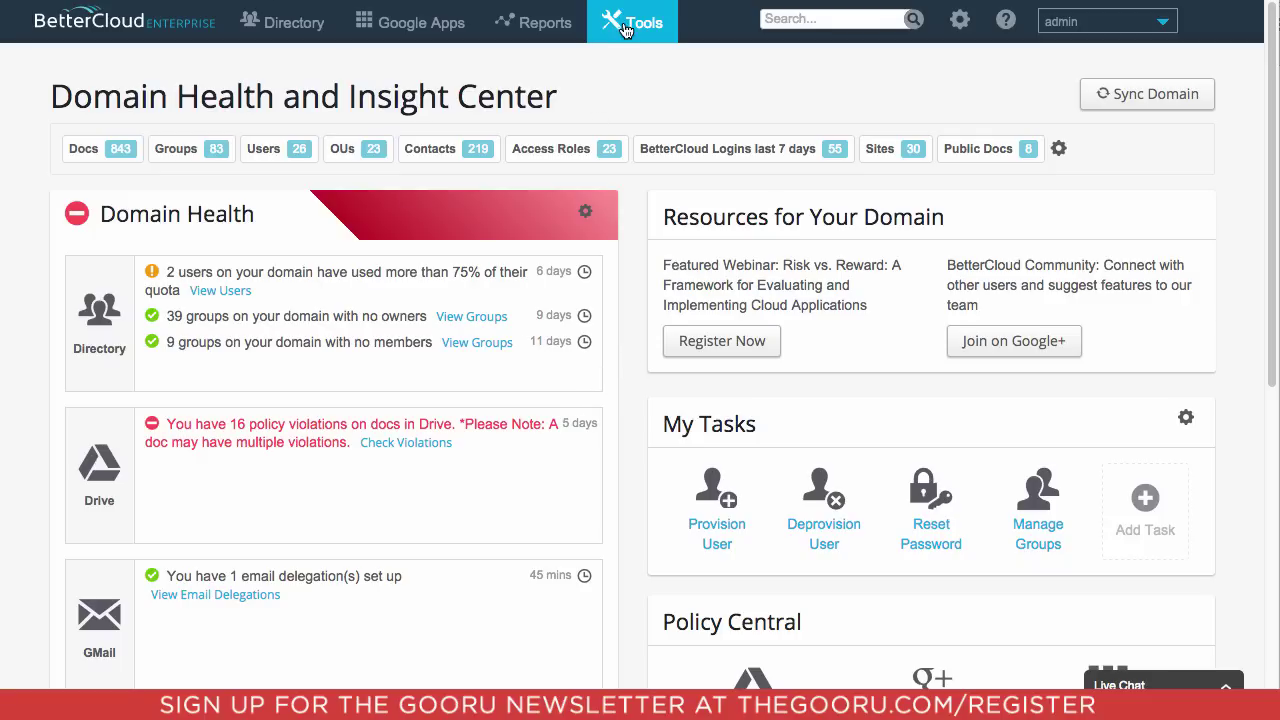
# Start a new signature from BetterCloud's Tools > Signatures page, beginning from scratch
pyautogui.moveTo(626, 23)
pyautogui.click(585, 100)
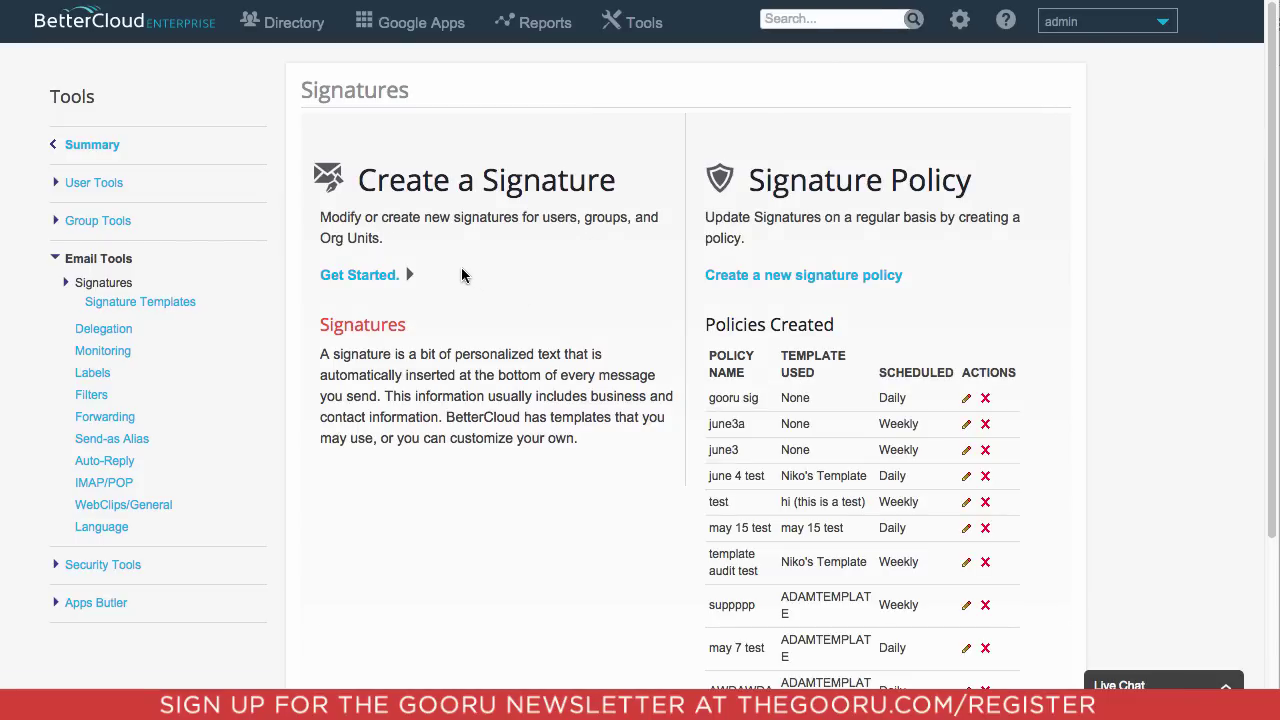
pyautogui.click(376, 278)
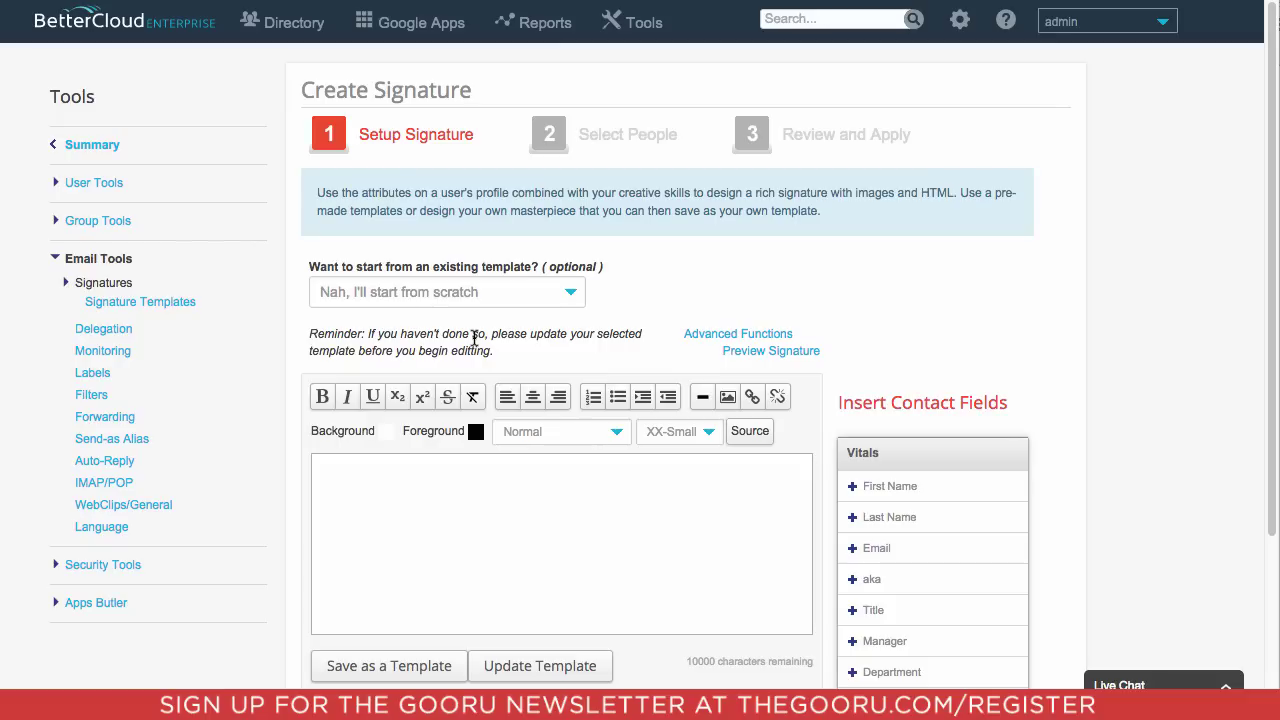
pyautogui.click(468, 511)
pyautogui.write('rfdtfyt')
pyautogui.moveTo(414, 509); pyautogui.dragTo(312, 441)
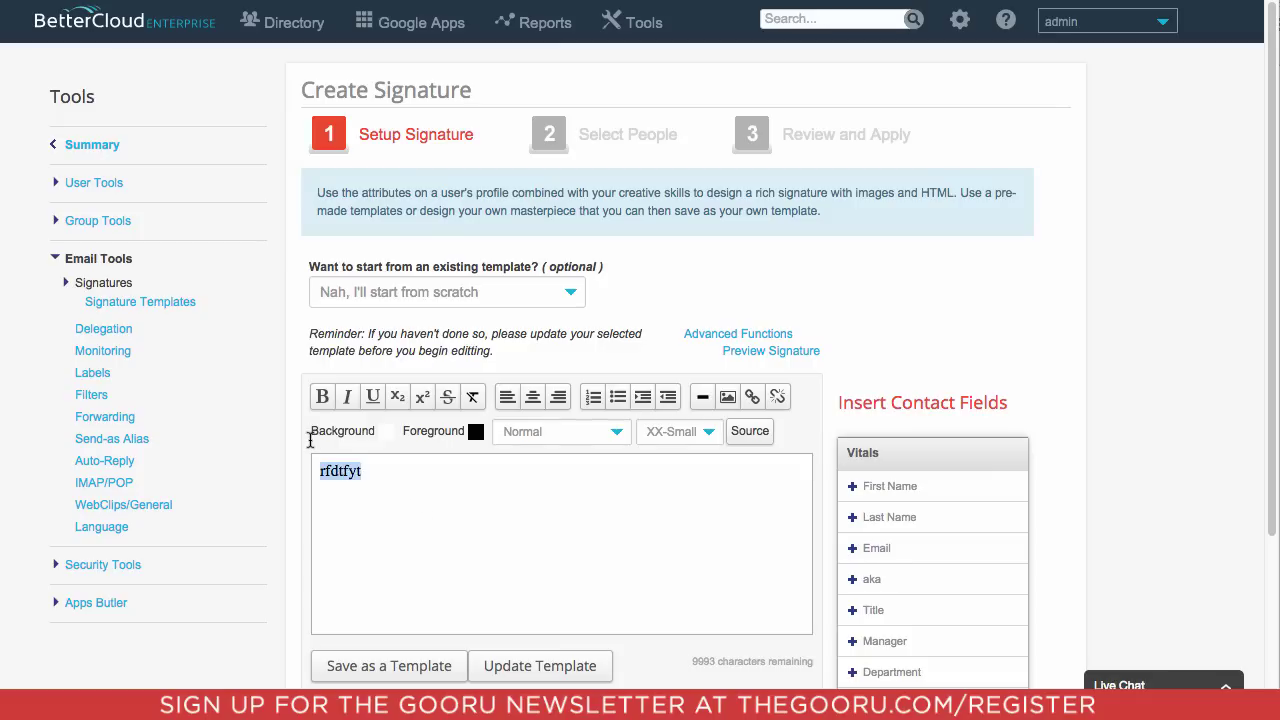
pyautogui.press('BackSpace')
pyautogui.click(745, 436)
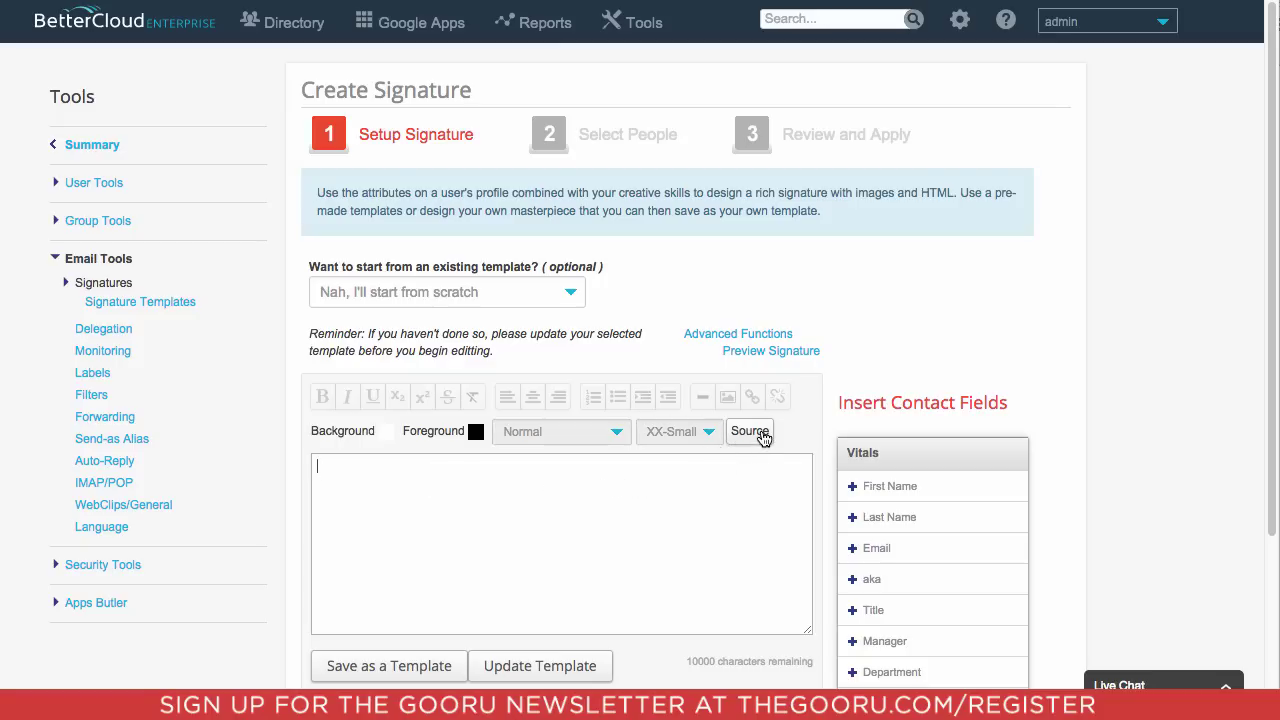
pyautogui.click(761, 436)
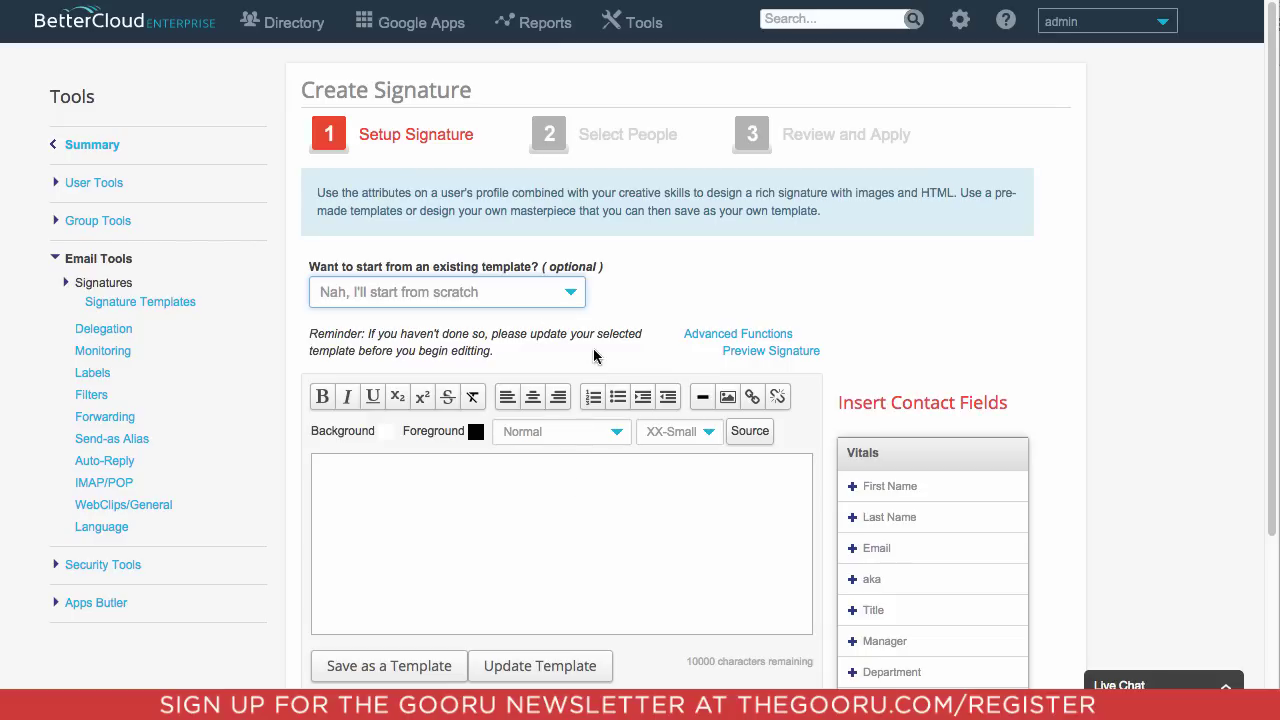
# Load the Basic BetterCloud Signature template and replace its image URL with the imgur mascot link
pyautogui.click(555, 302)
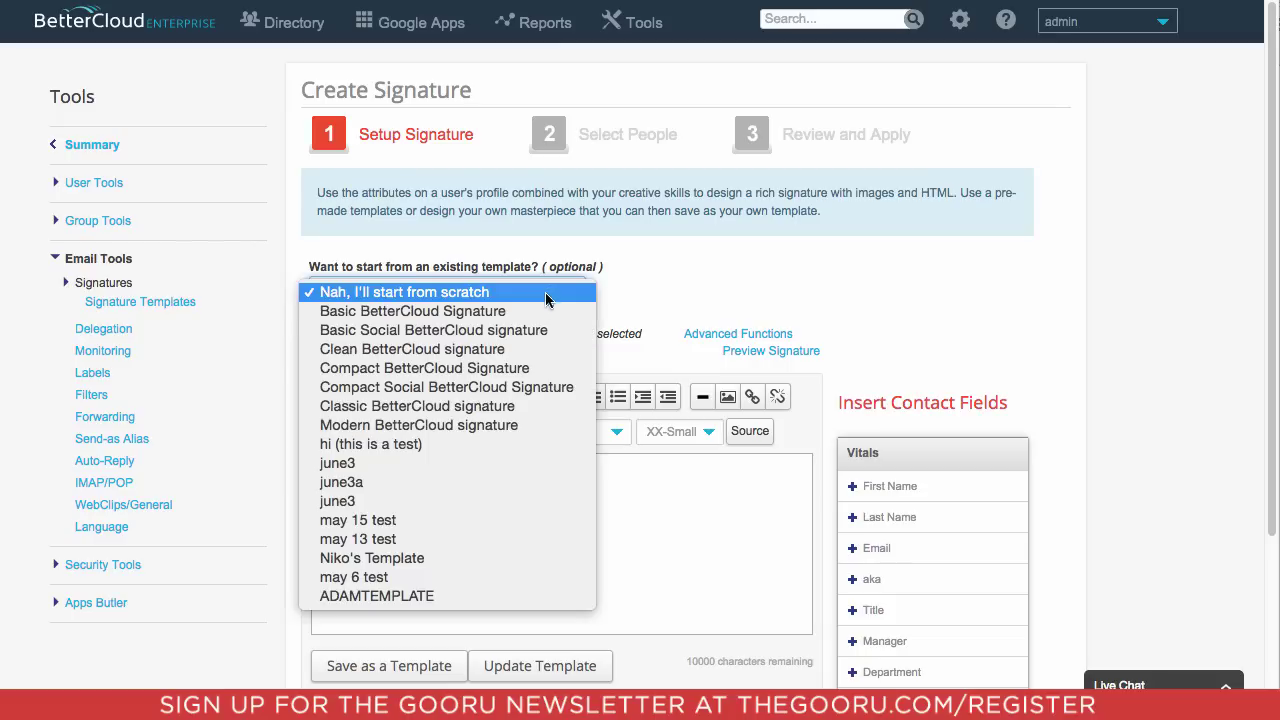
pyautogui.click(535, 312)
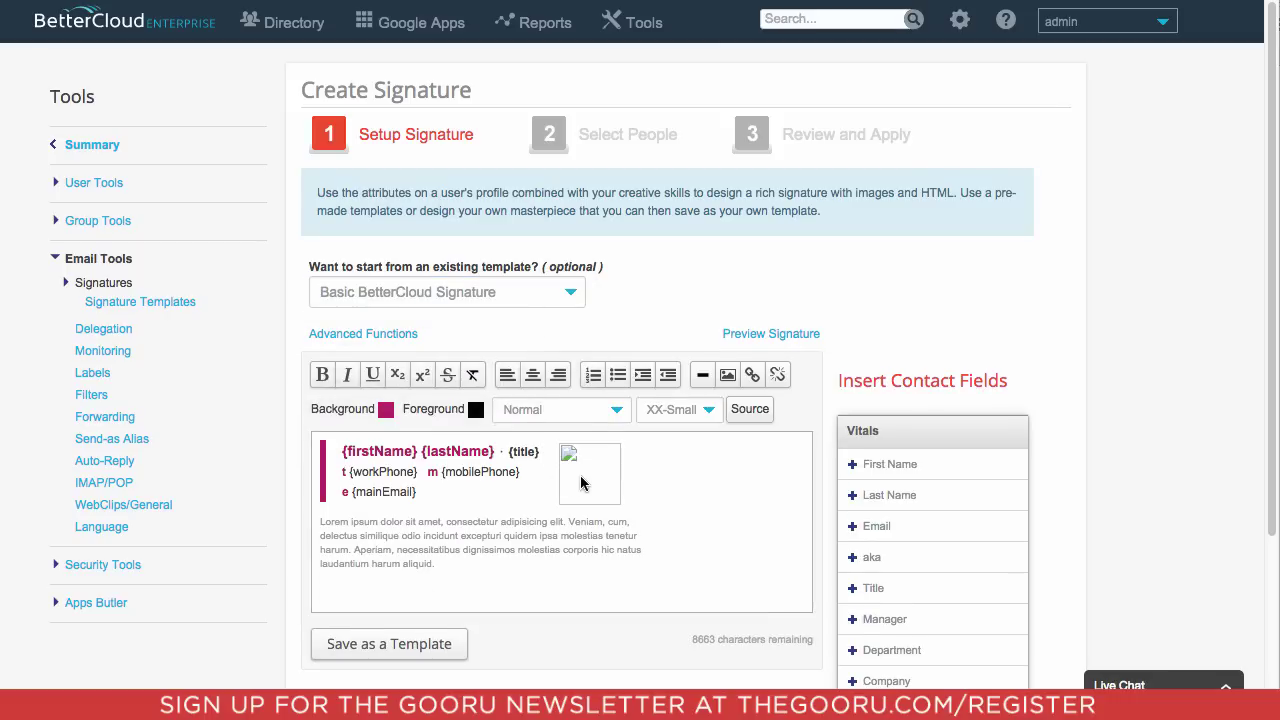
pyautogui.doubleClick(581, 484)
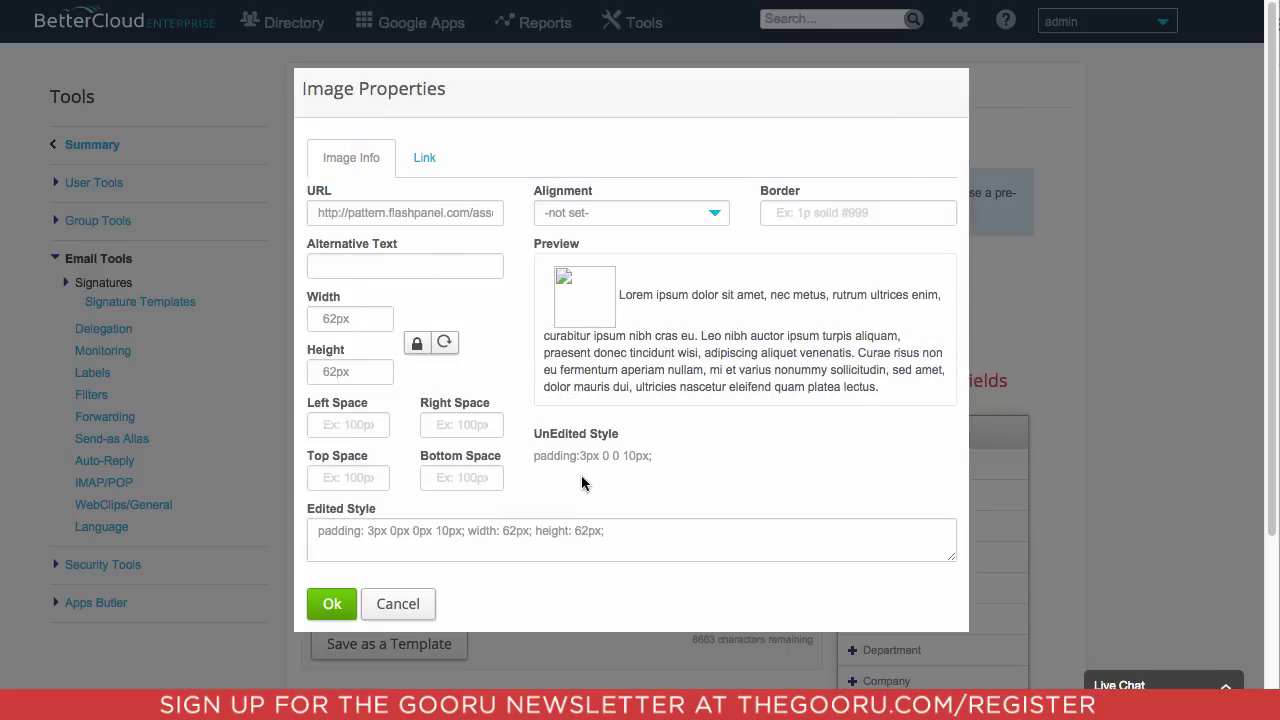
pyautogui.tripleClick(413, 212)
pyautogui.rightClick(413, 212)
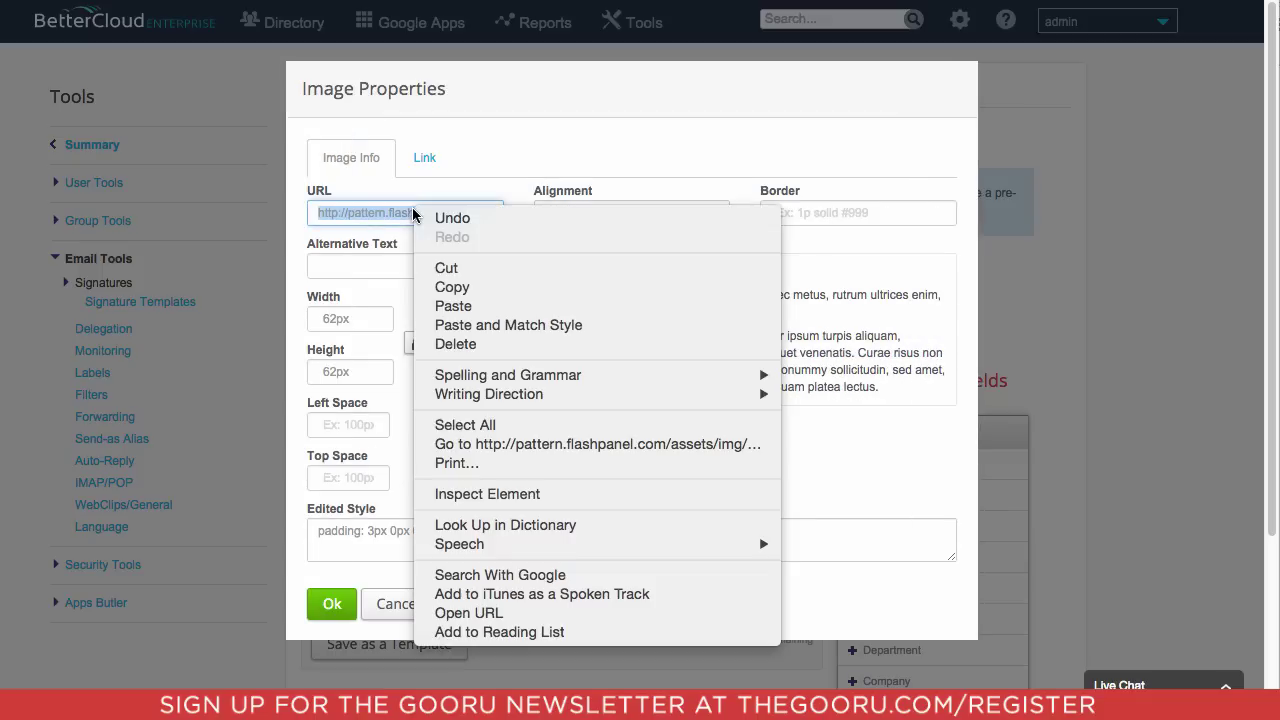
pyautogui.click(458, 304)
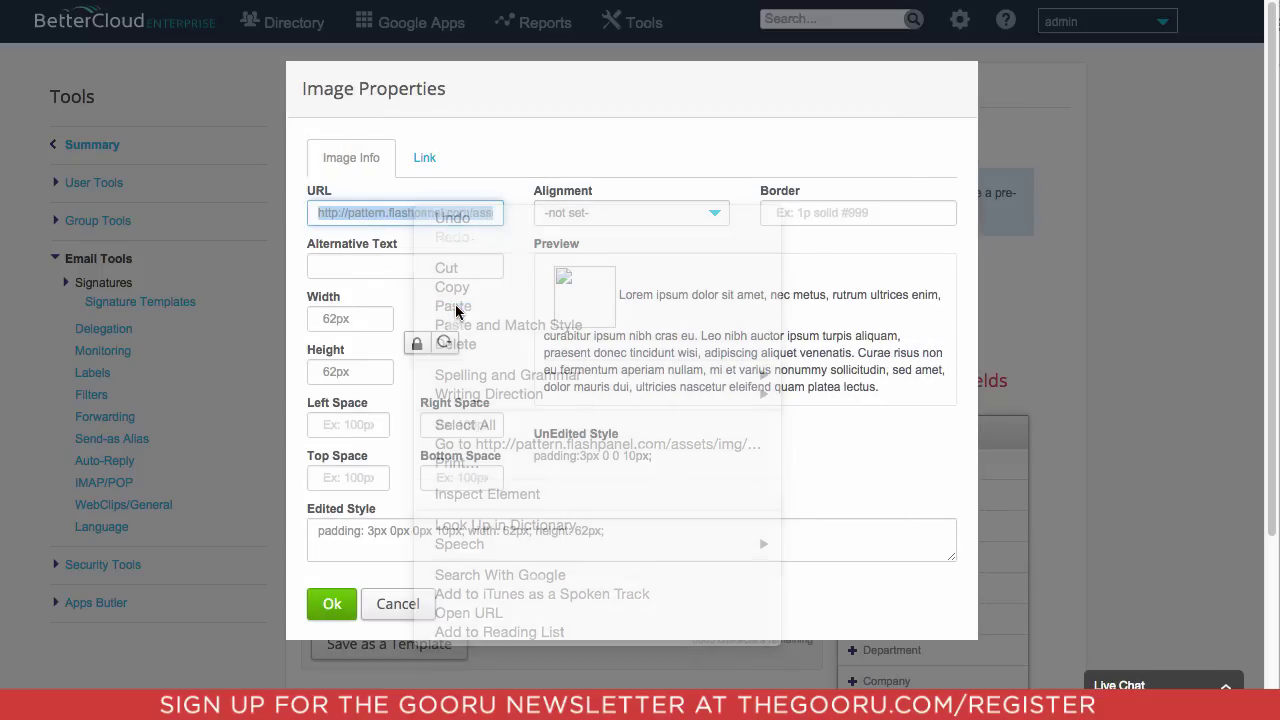
pyautogui.click(341, 605)
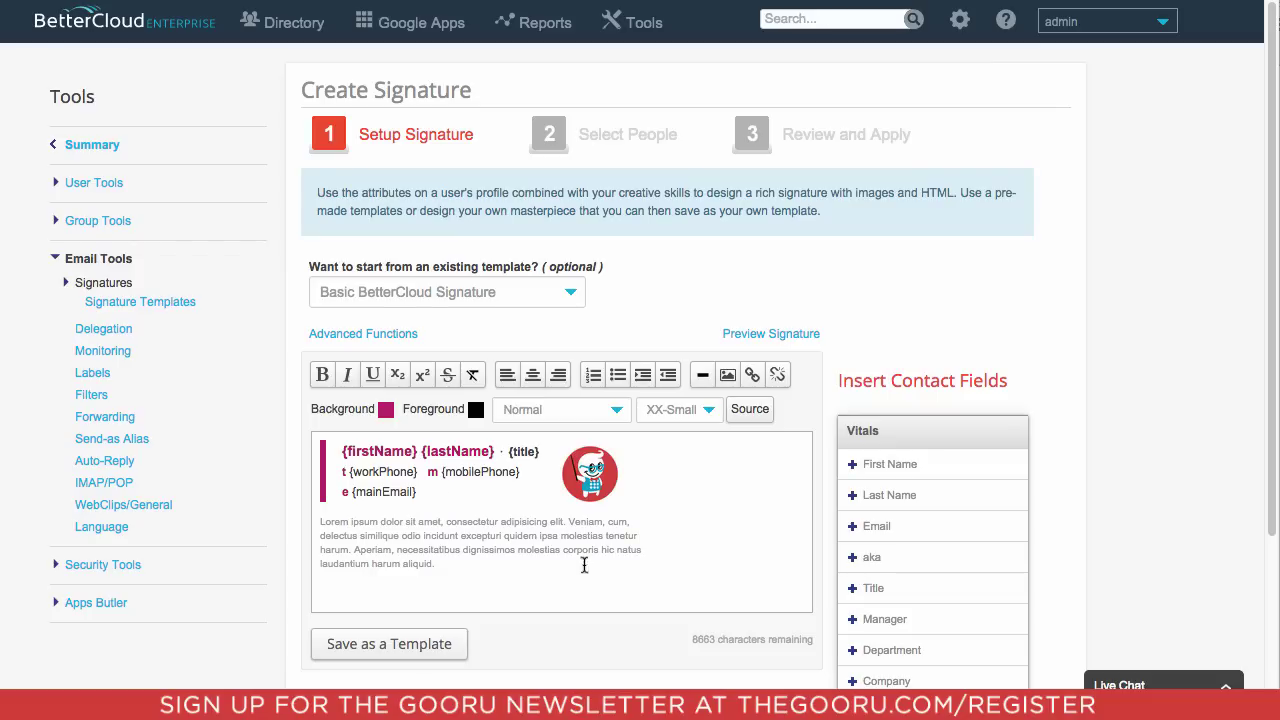
# Add one user as the signature's recipient and advance to Review and Apply
pyautogui.scroll(-5, 628, 601)
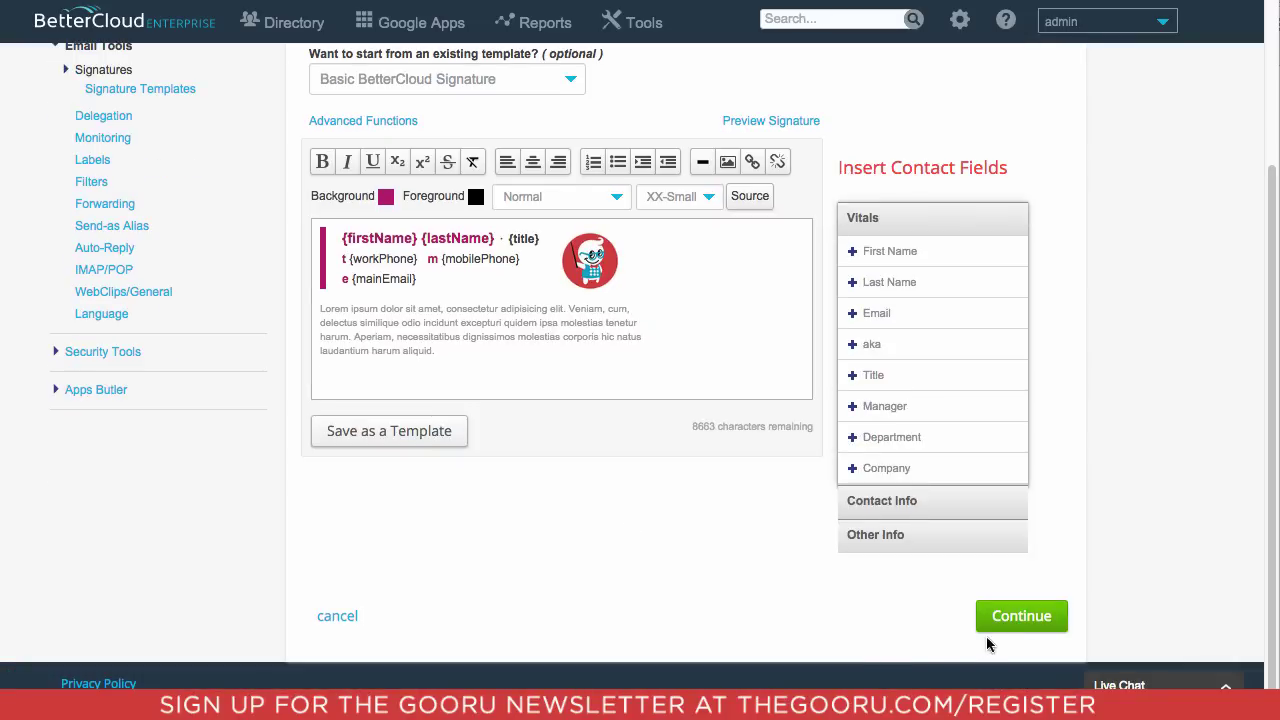
pyautogui.click(1000, 627)
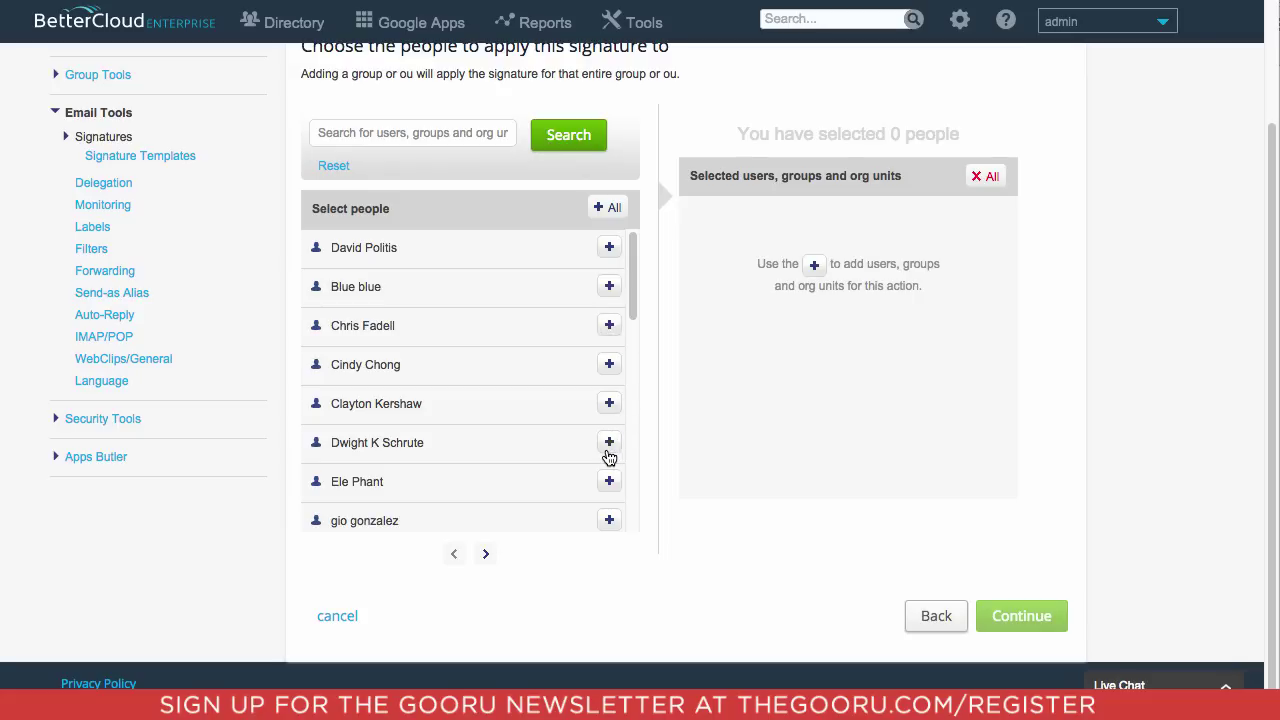
pyautogui.click(608, 450)
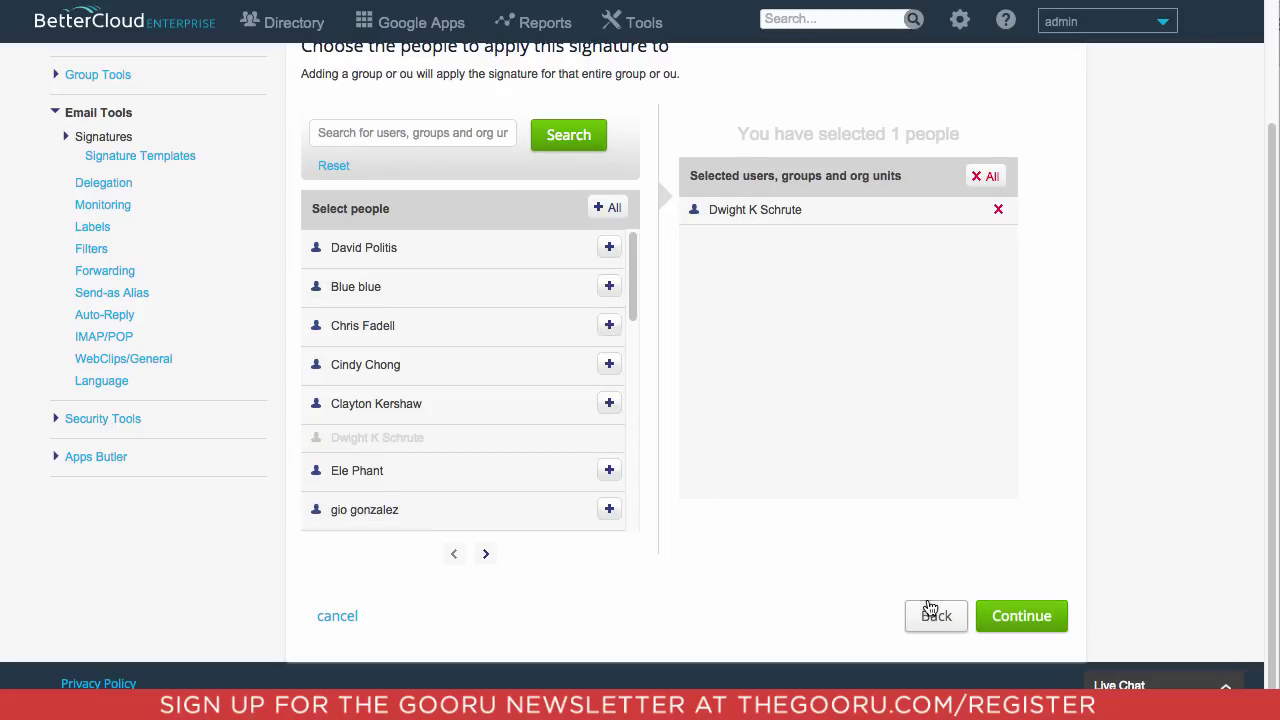
pyautogui.click(1021, 616)
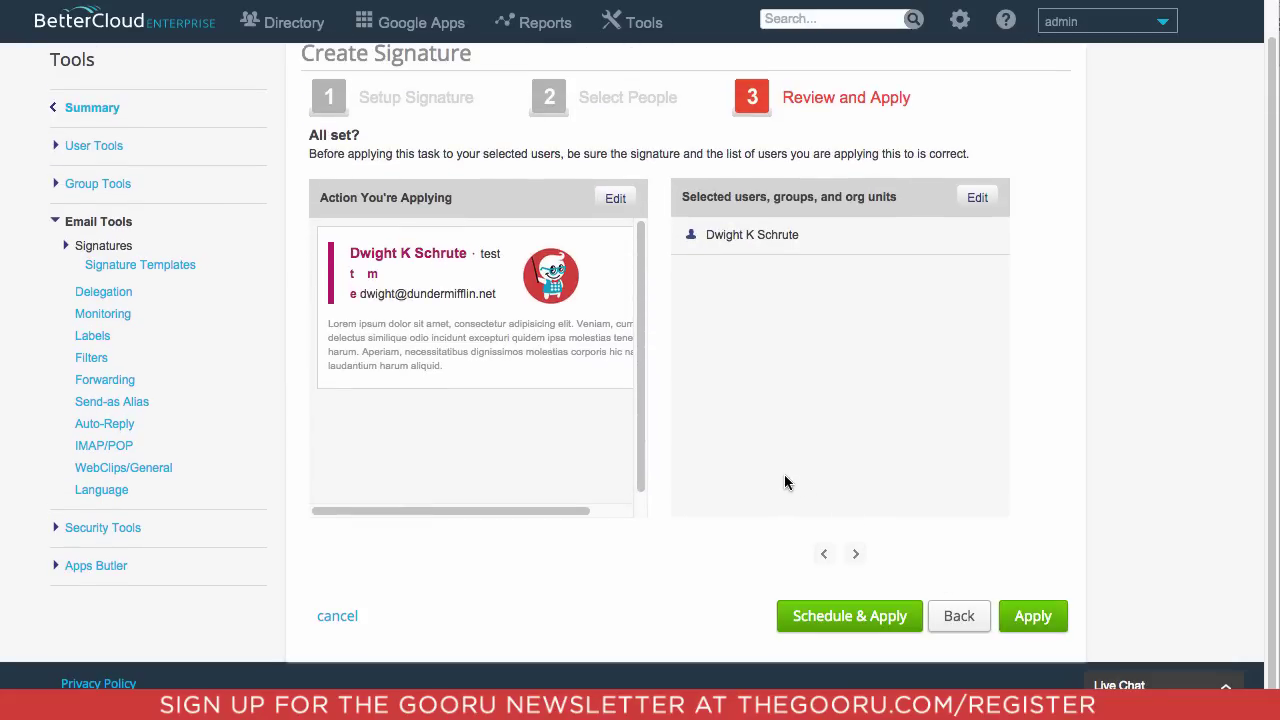
# Schedule a daily policy named 'gooru' starting June 11, 2015, and run it now
pyautogui.click(812, 618)
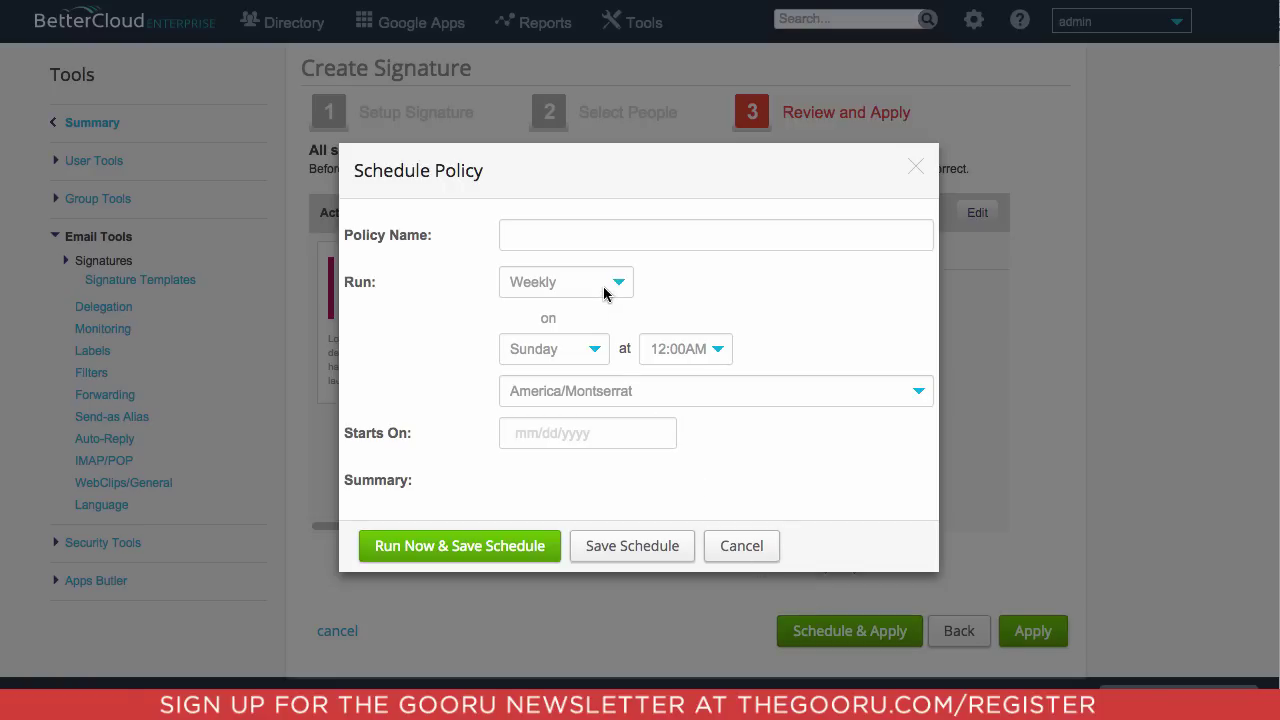
pyautogui.click(603, 290)
pyautogui.click(589, 262)
pyautogui.click(573, 235)
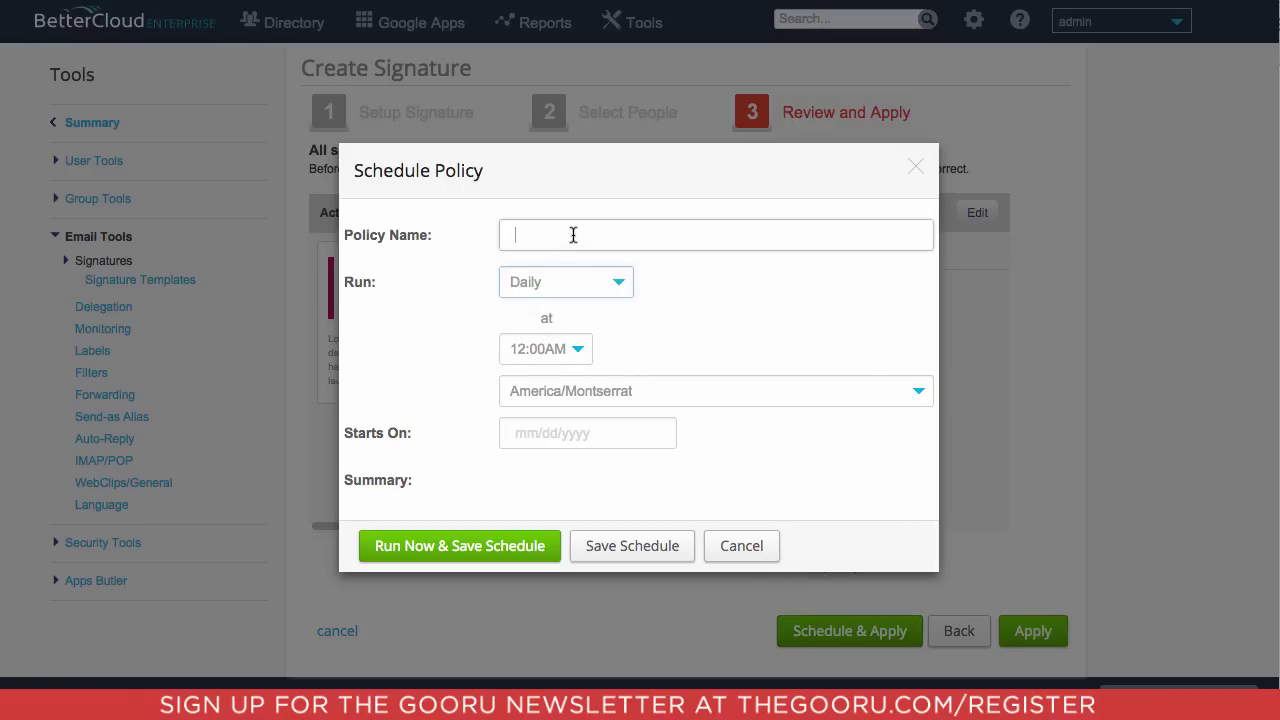
pyautogui.write('goo')
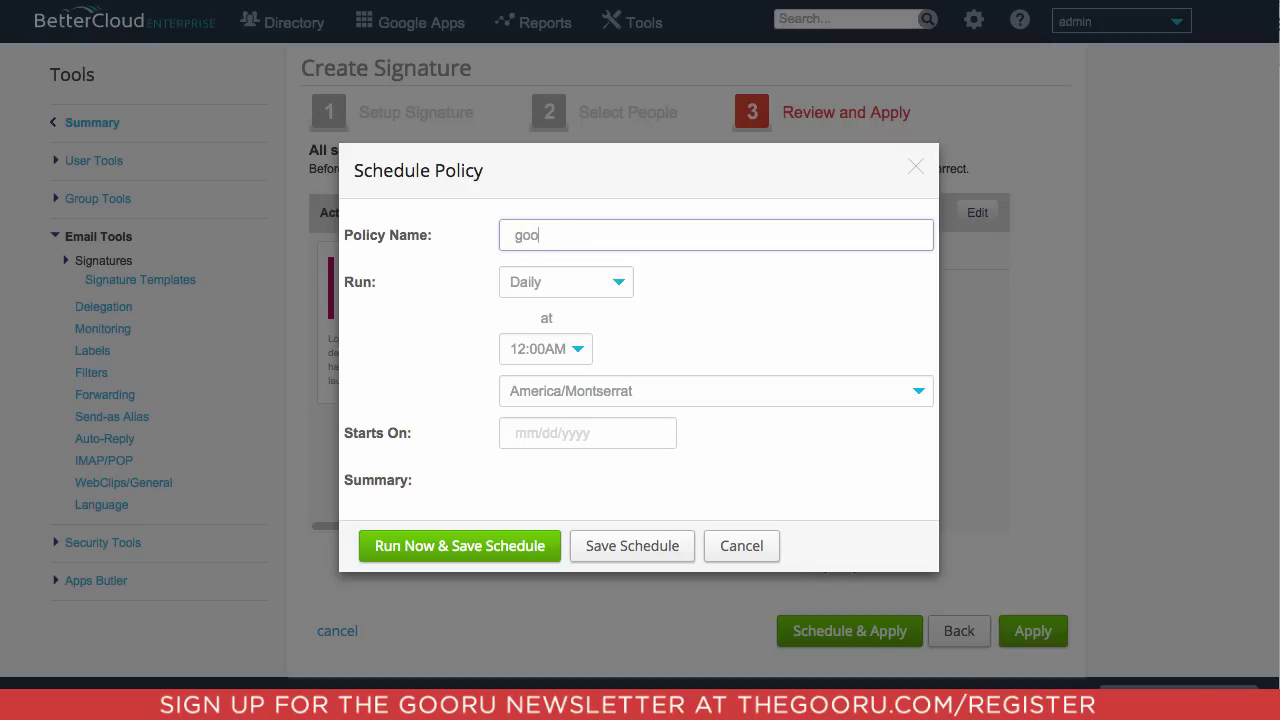
pyautogui.write('ru')
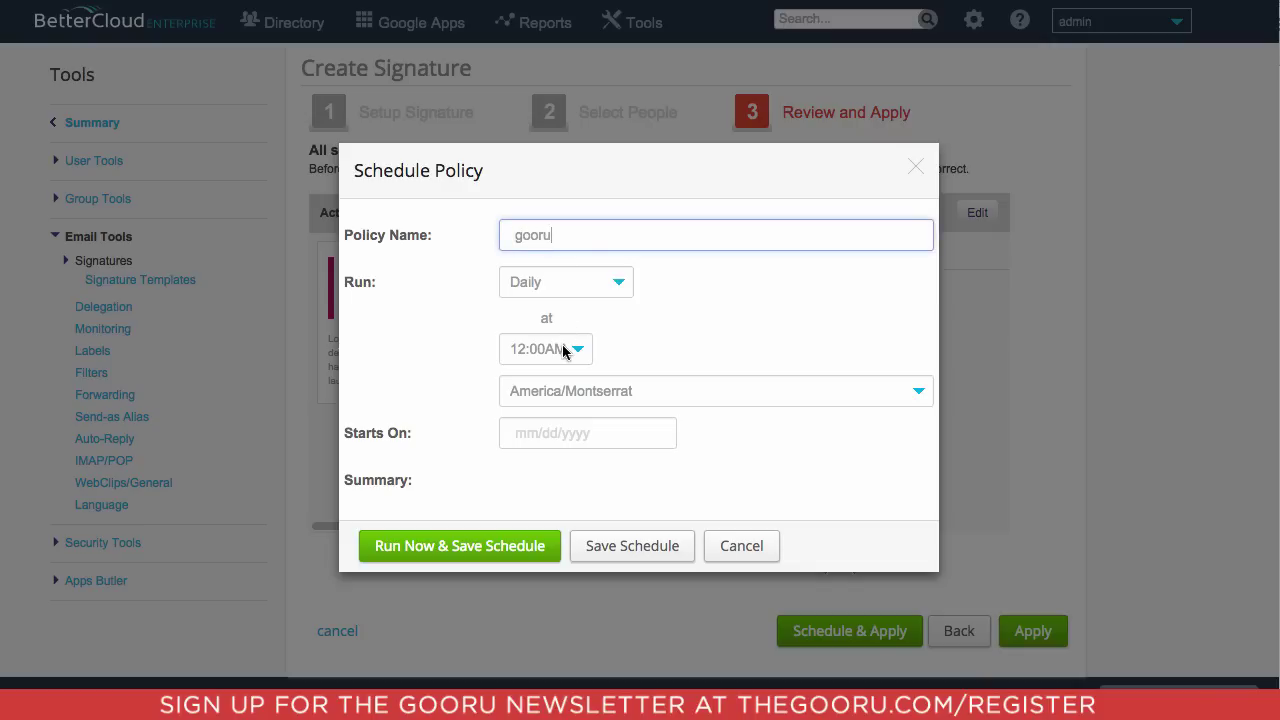
pyautogui.click(580, 433)
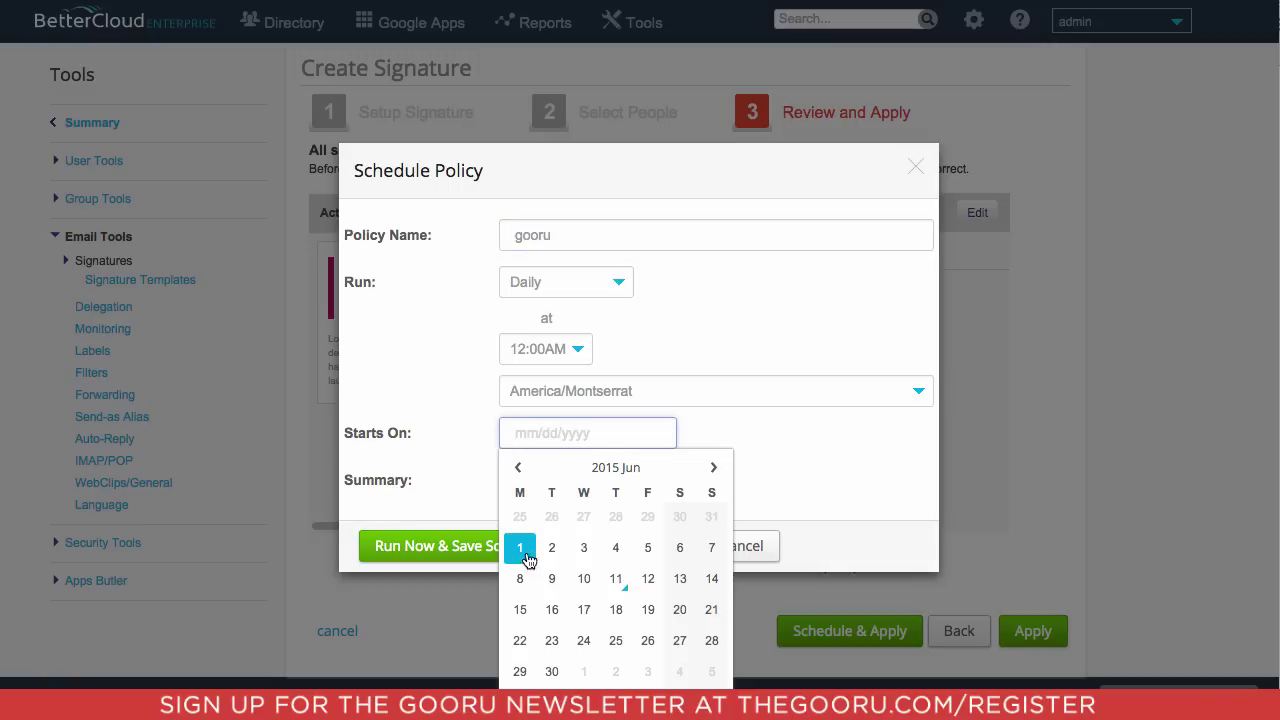
pyautogui.click(616, 578)
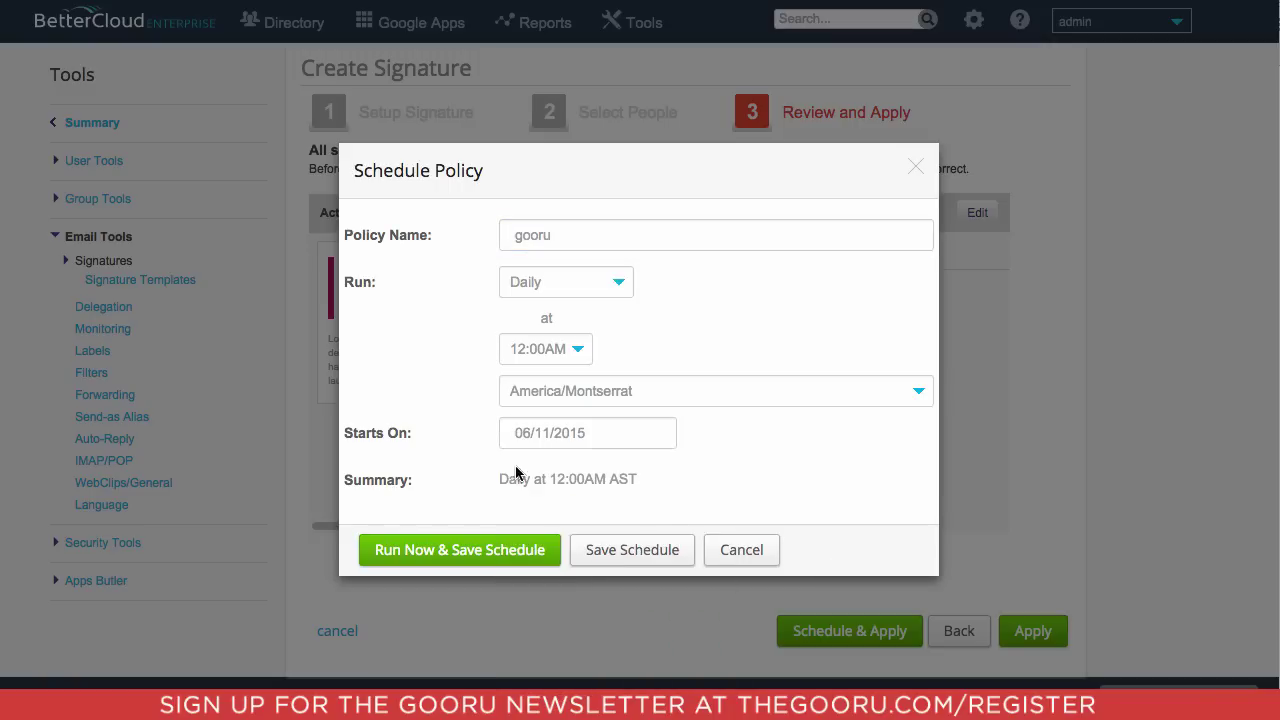
pyautogui.click(499, 553)
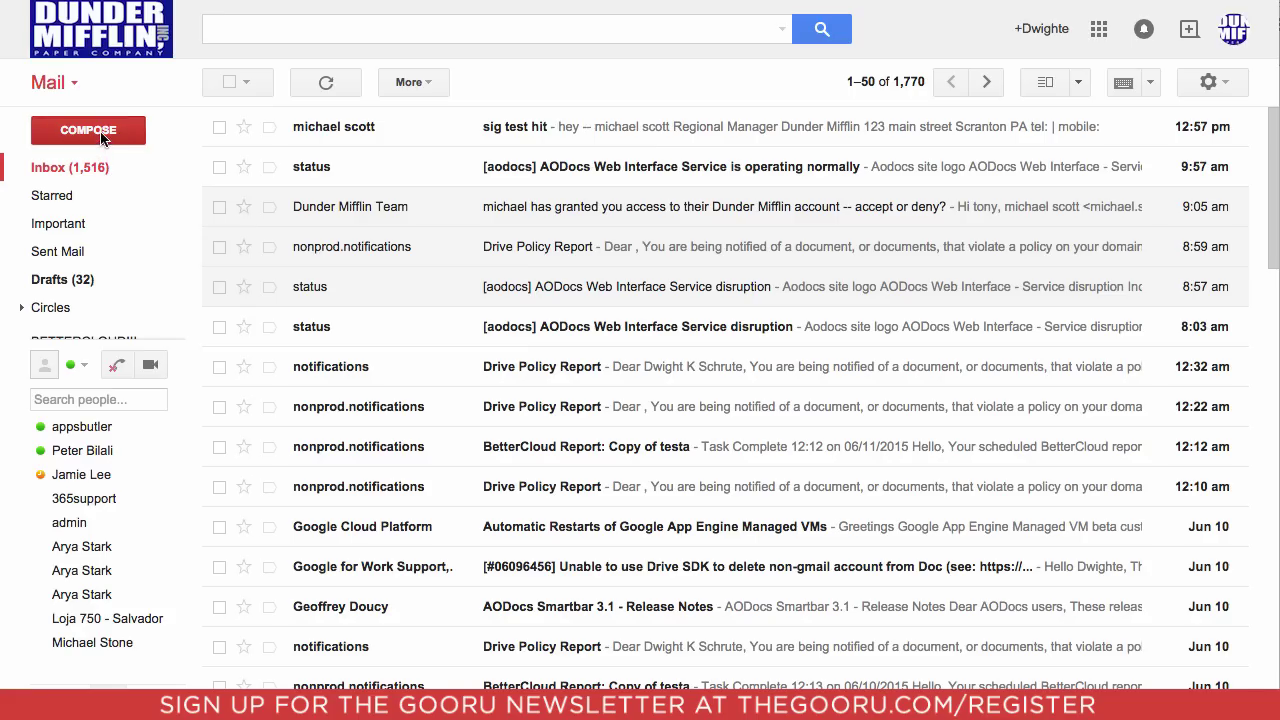
# Compose a new Gmail message to confirm the signature with the mascot image appears
pyautogui.click(103, 138)
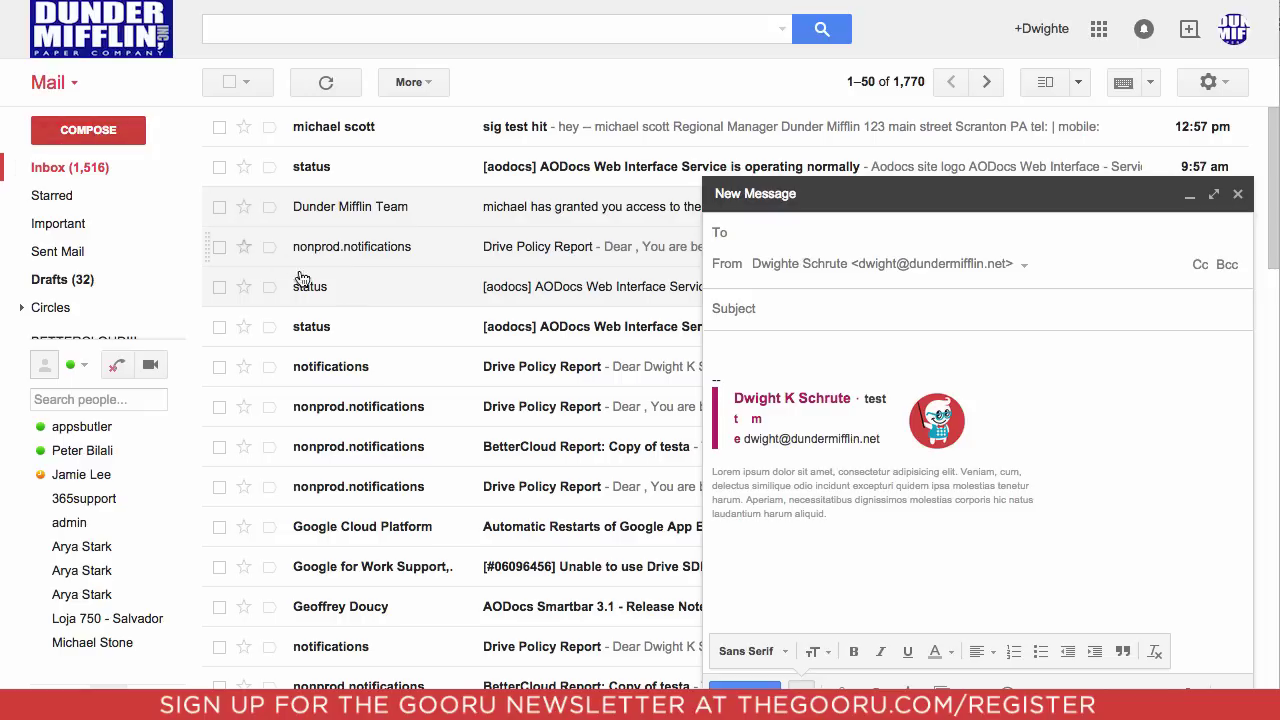